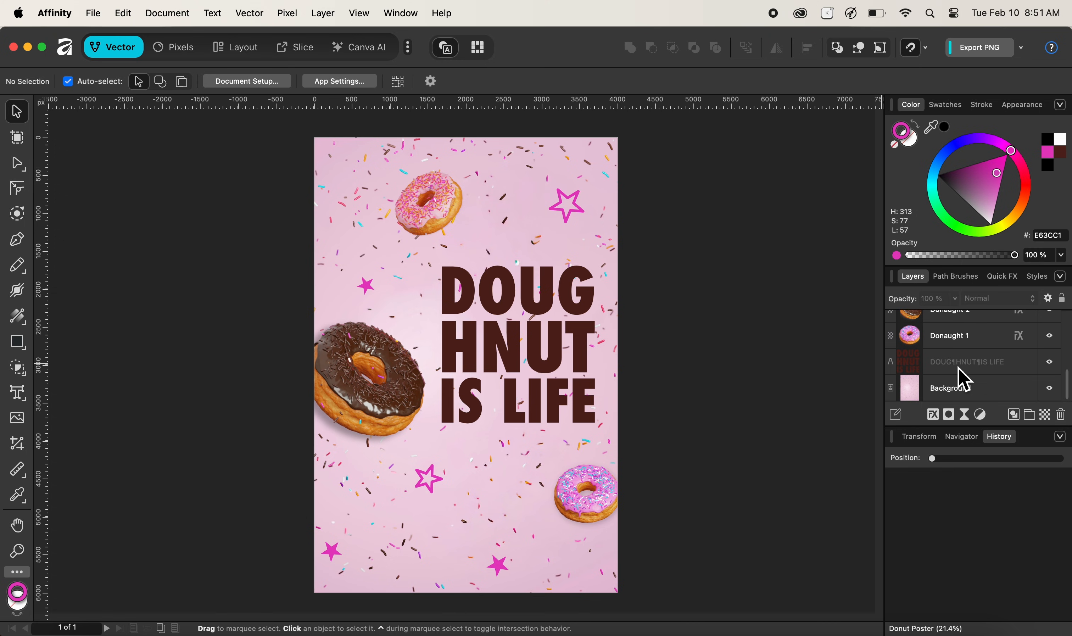
Collapse the Color and History panels to give the layer list more room
{"action": "left_click", "coordinate": [912, 108]}
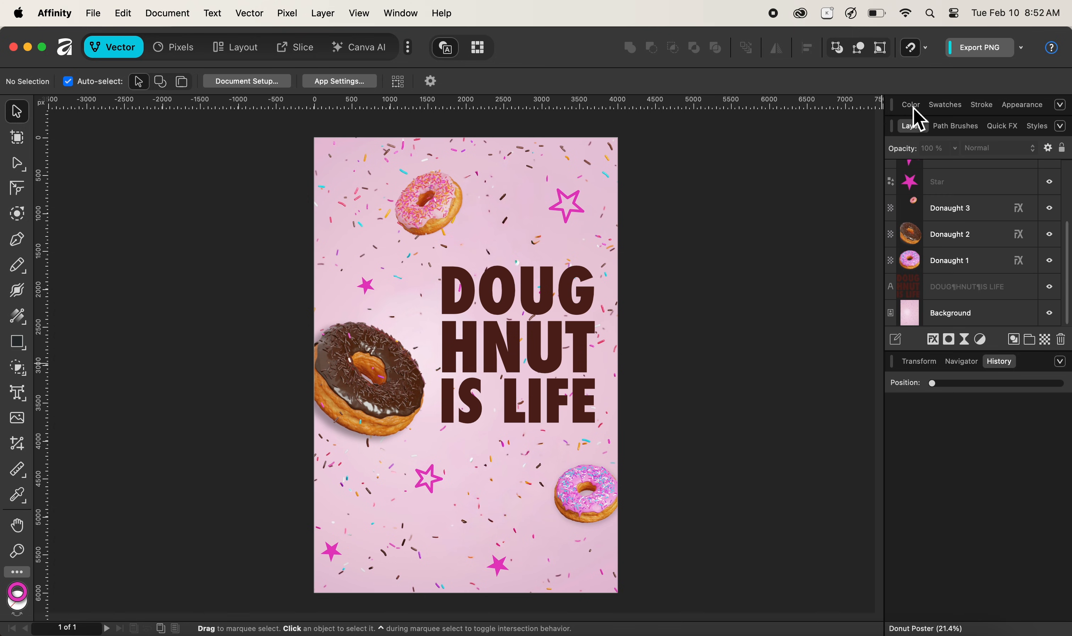
{"action": "left_click", "coordinate": [1000, 360]}
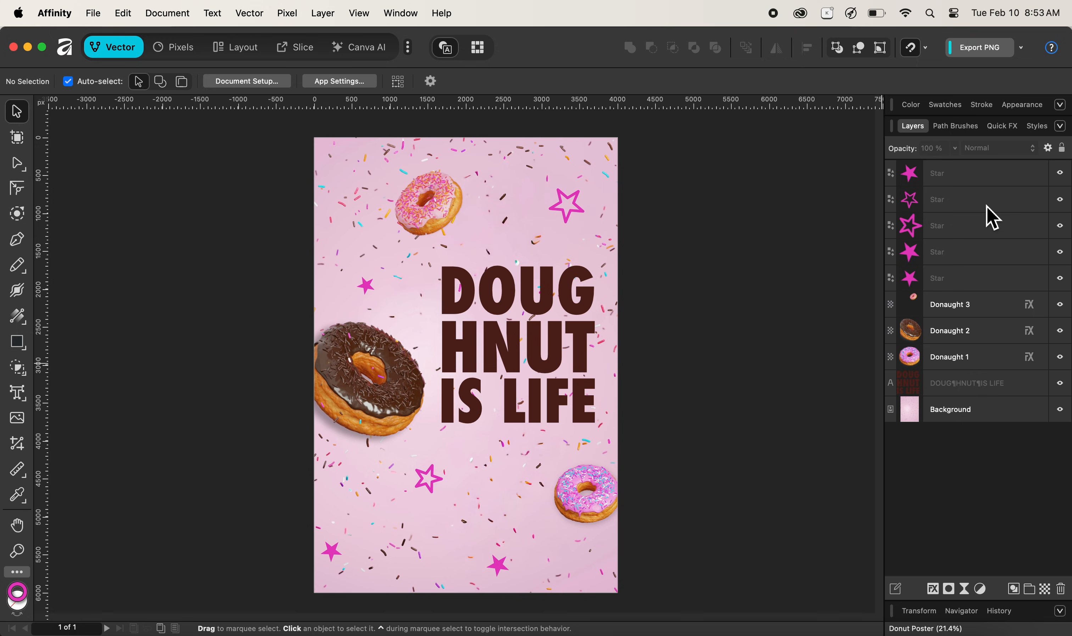
Select the five star layers, the three Donaught layers, the text and the Background in turn to identify them on the poster
{"action": "left_click", "coordinate": [976, 279]}
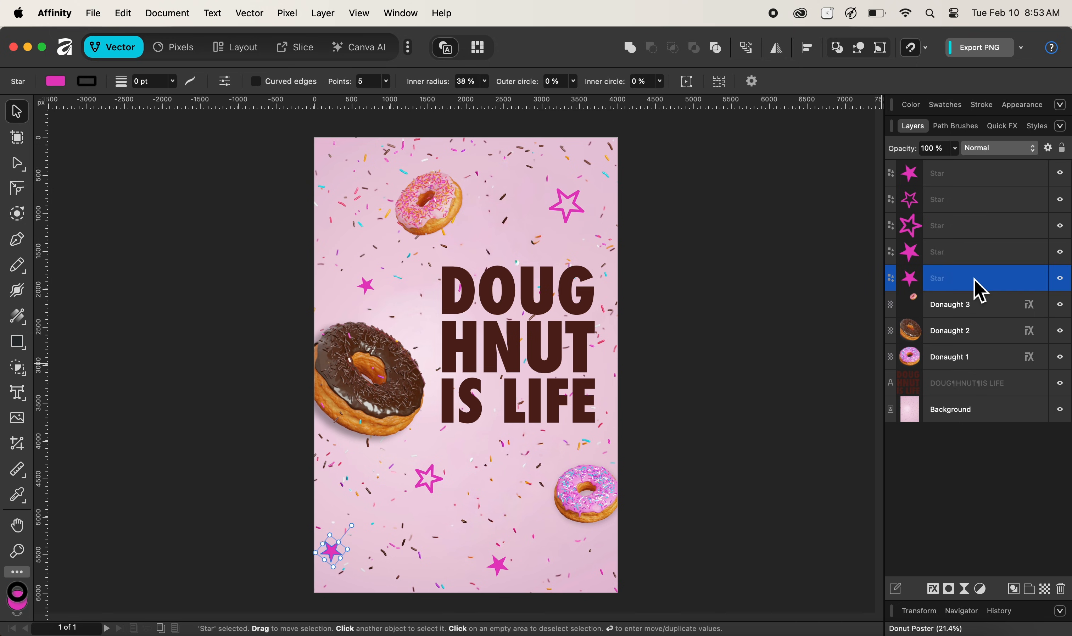
{"action": "left_click", "coordinate": [970, 174], "text": "shift"}
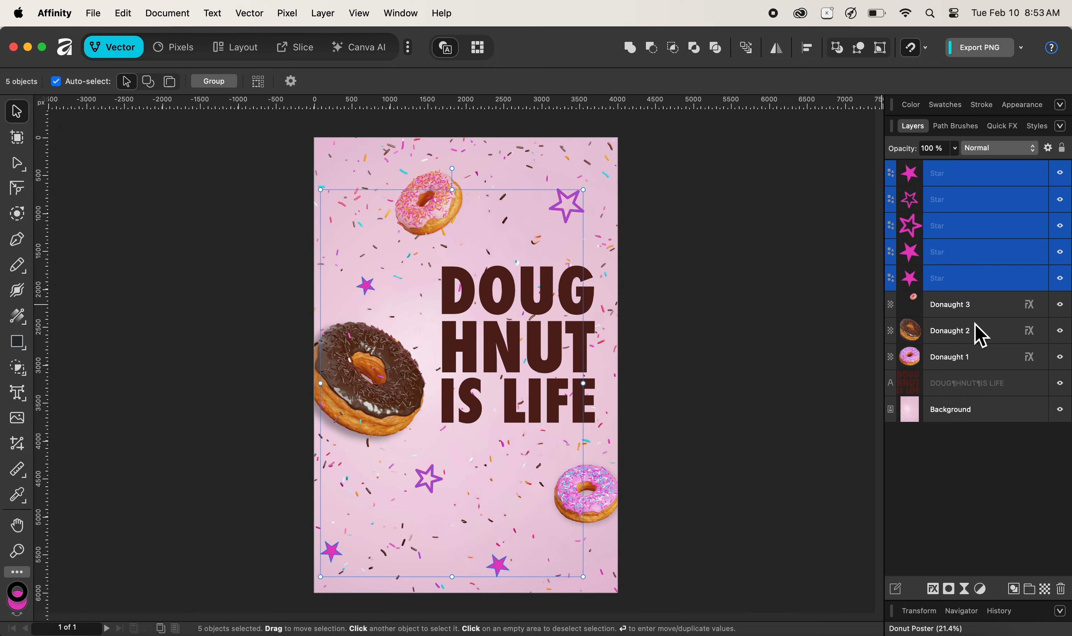
{"action": "left_click", "coordinate": [974, 310]}
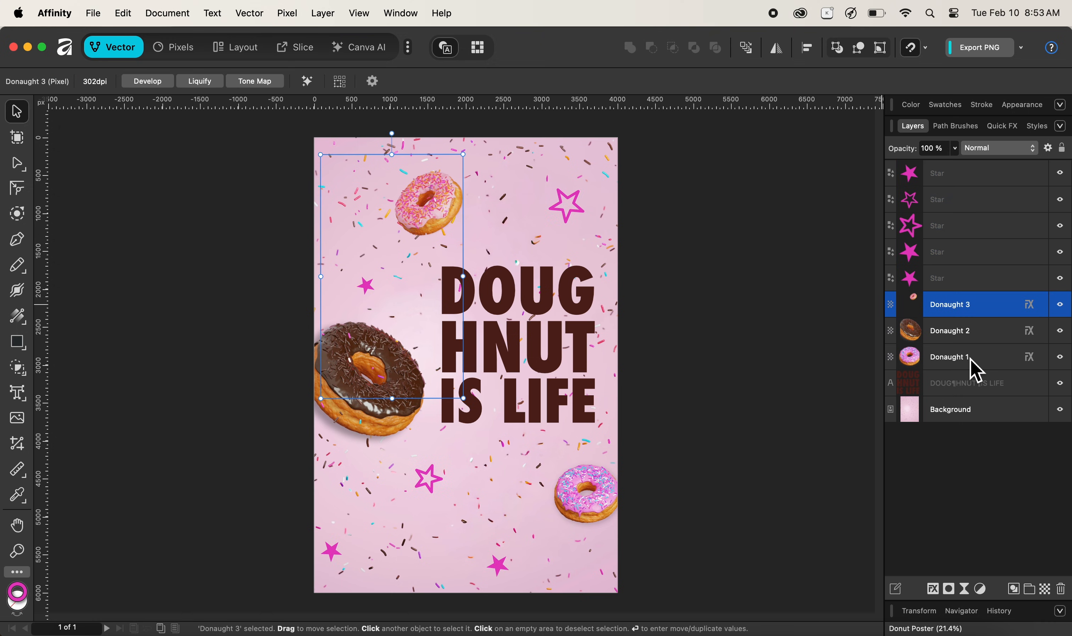
{"action": "left_click", "coordinate": [970, 360], "text": "shift"}
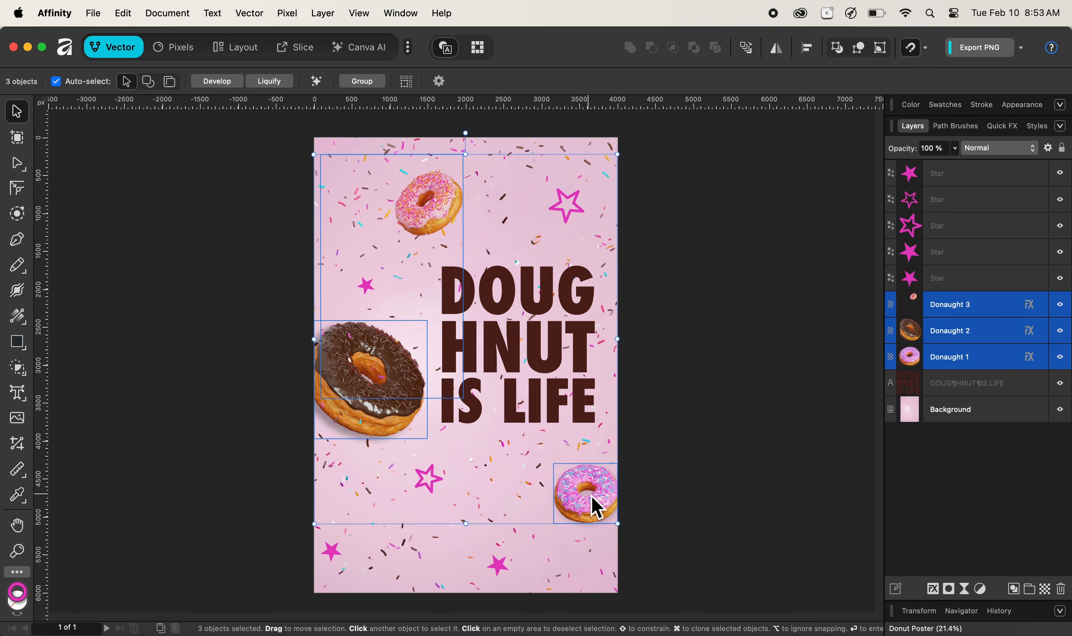
{"action": "left_click", "coordinate": [951, 385]}
{"action": "left_click", "coordinate": [954, 417]}
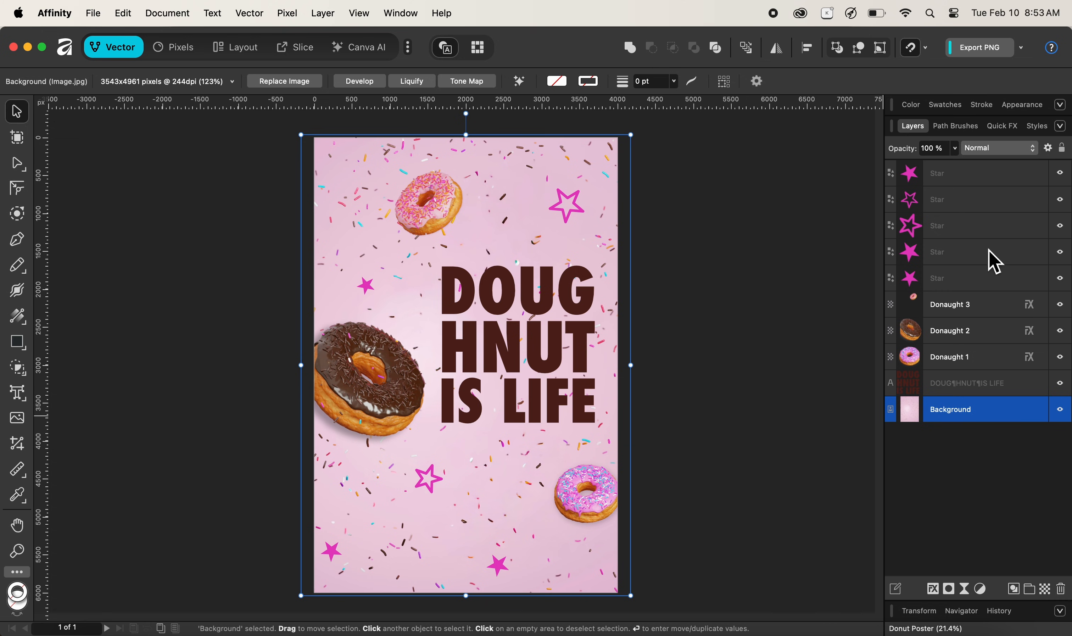
Tag all five Star layers with the blue color label and deselect them
{"action": "left_click", "coordinate": [984, 182]}
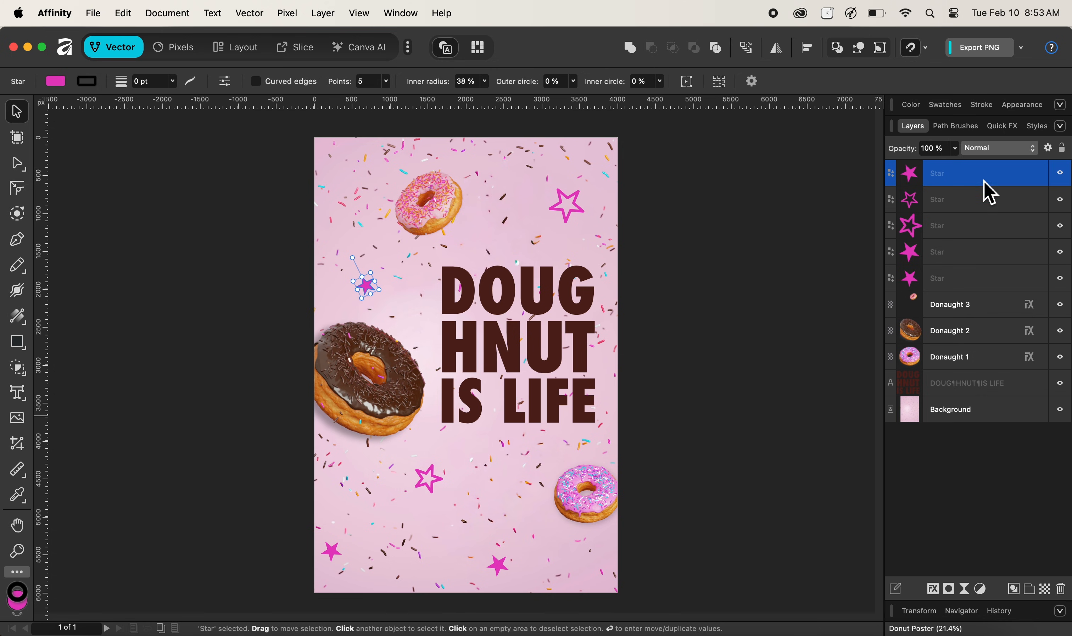
{"action": "left_click", "coordinate": [984, 278], "text": "shift"}
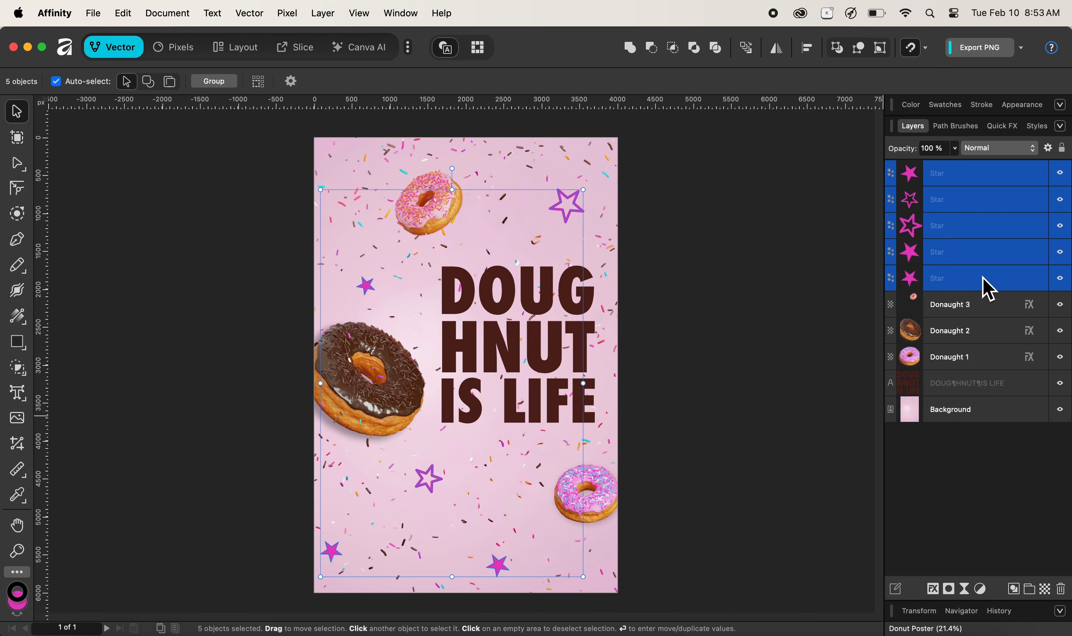
{"action": "right_click", "coordinate": [988, 214]}
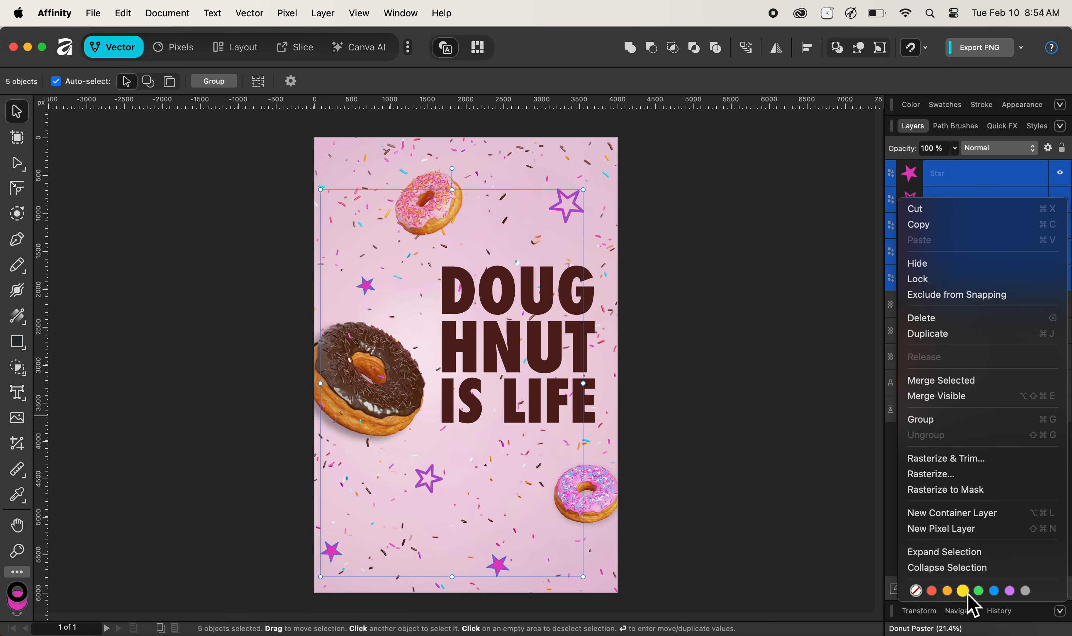
{"action": "left_click", "coordinate": [995, 591]}
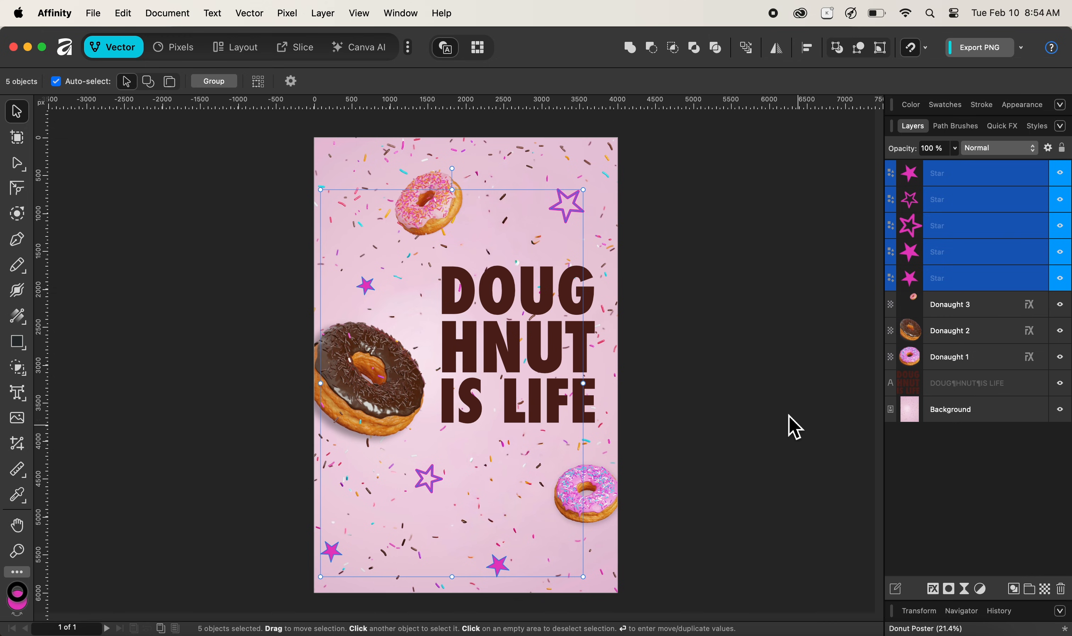
{"action": "left_click", "coordinate": [766, 383]}
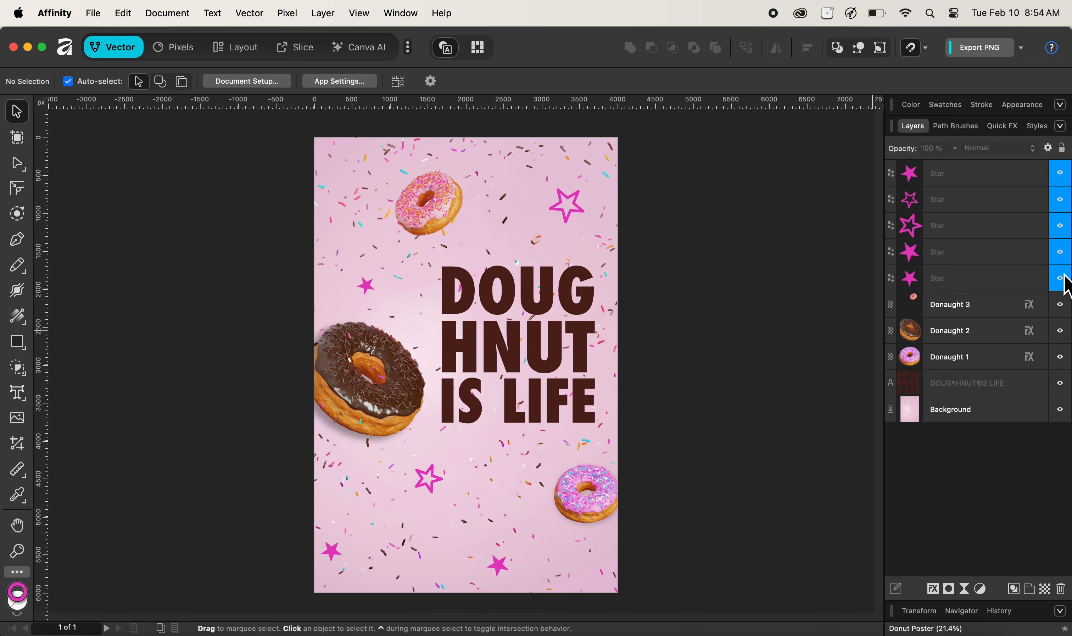
Tag the DOUGHNUT IS LIFE text layer with the red color label
{"action": "right_click", "coordinate": [1002, 385]}
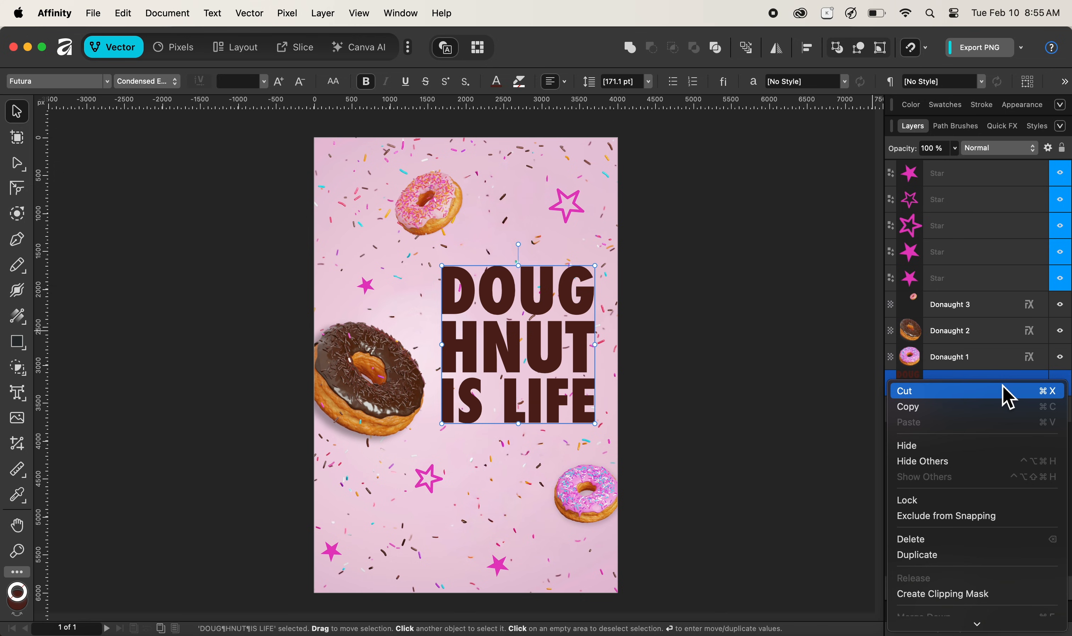
{"action": "scroll", "coordinate": [1002, 448], "scroll_direction": "down", "scroll_amount": 10}
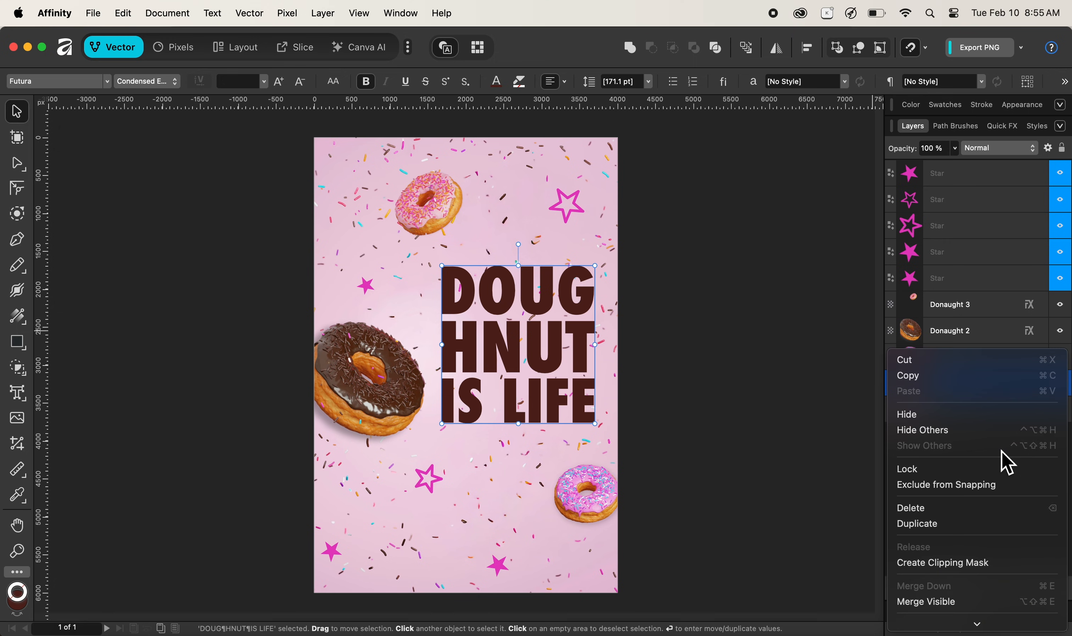
{"action": "scroll", "coordinate": [1007, 463], "scroll_direction": "down", "scroll_amount": 5}
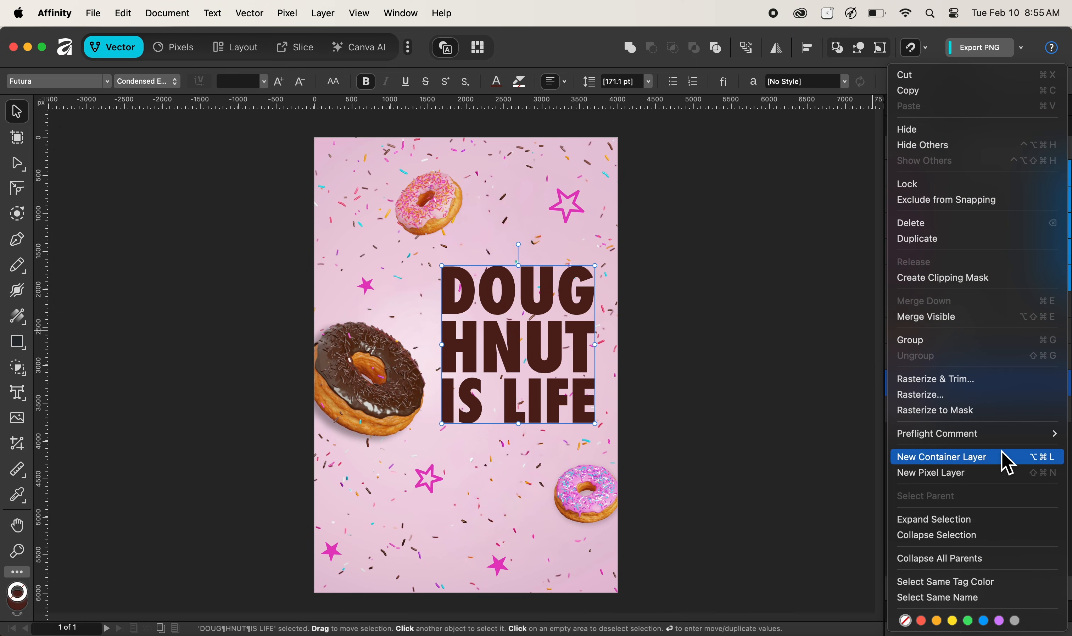
{"action": "left_click", "coordinate": [922, 621]}
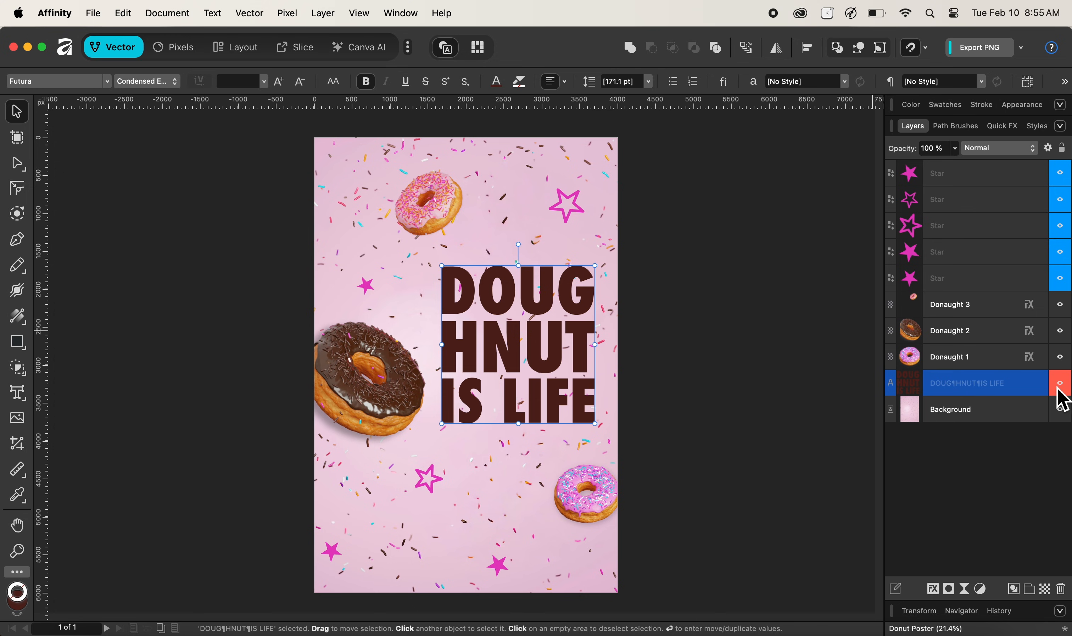
Group the Donaught 1, Donaught 2 and Donaught 3 layers
{"action": "left_click", "coordinate": [973, 360]}
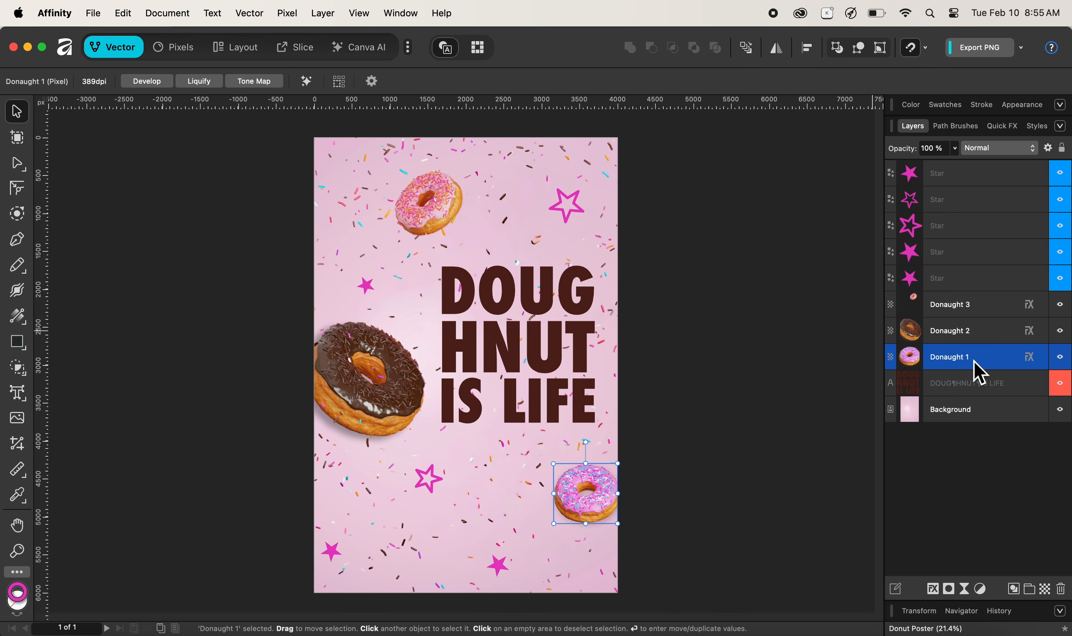
{"action": "left_click", "coordinate": [975, 337], "text": "shift"}
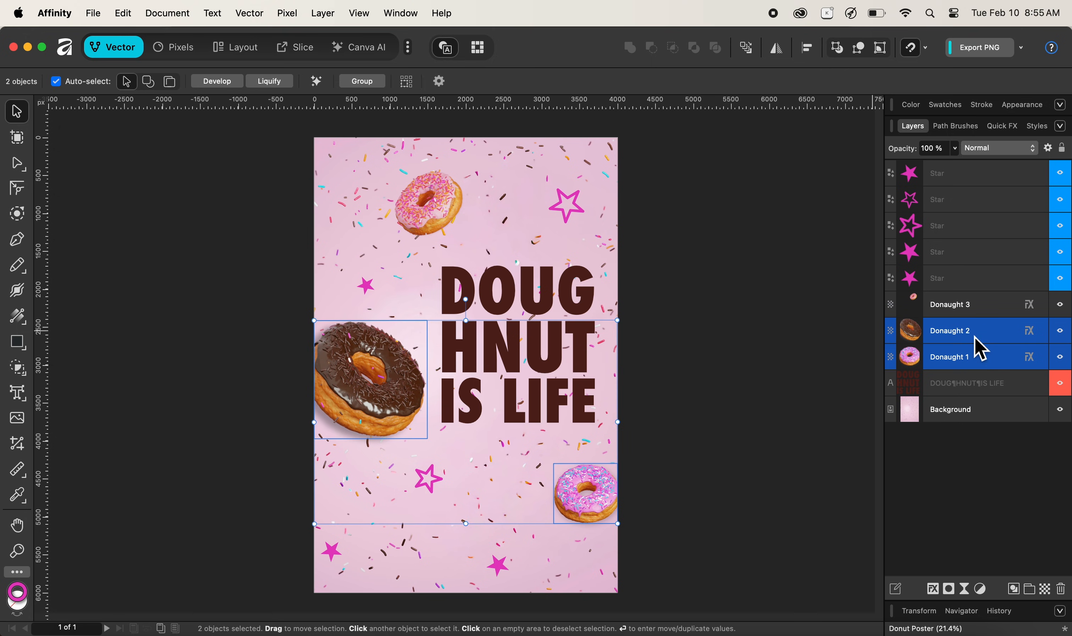
{"action": "left_click", "coordinate": [976, 310], "text": "shift"}
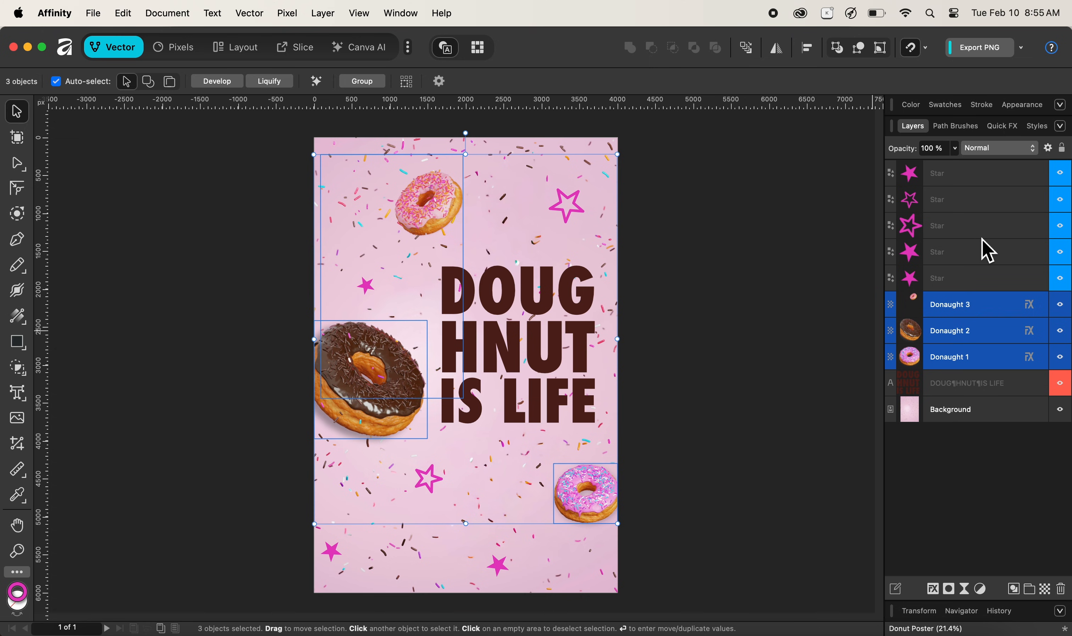
{"action": "right_click", "coordinate": [984, 345]}
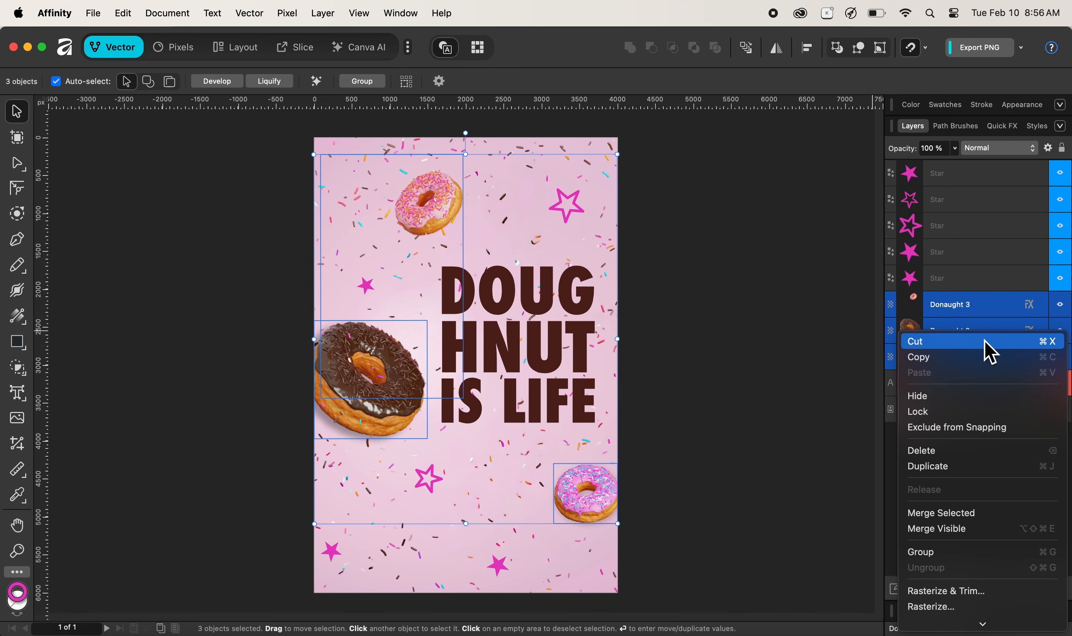
{"action": "left_click", "coordinate": [973, 553]}
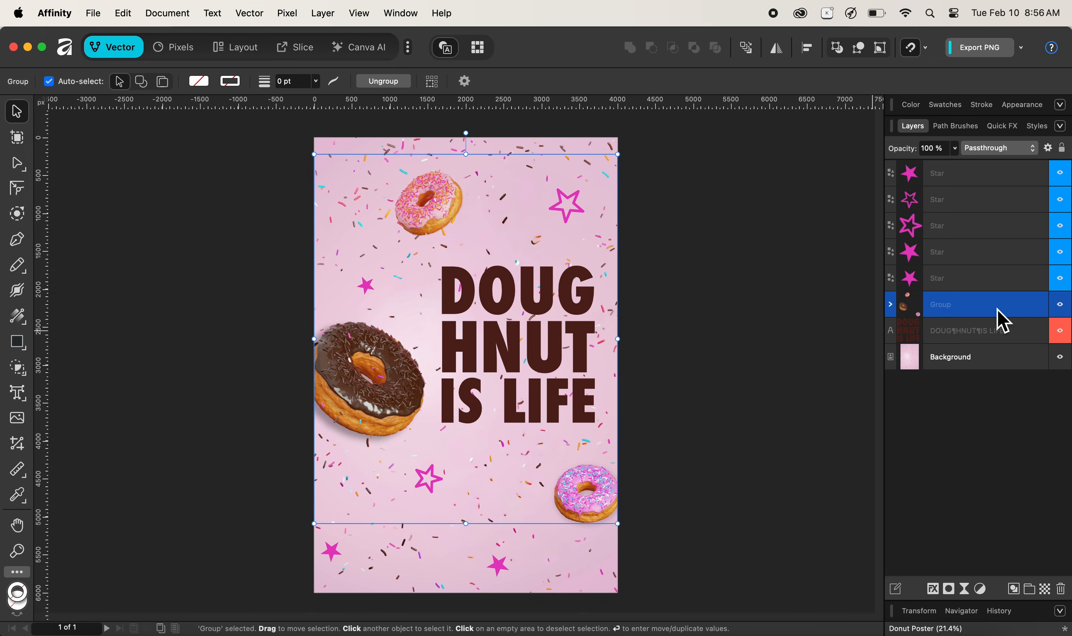
Tag the donut group with the green color label and give the Donaught 3 layer inside it a purple one
{"action": "right_click", "coordinate": [997, 310]}
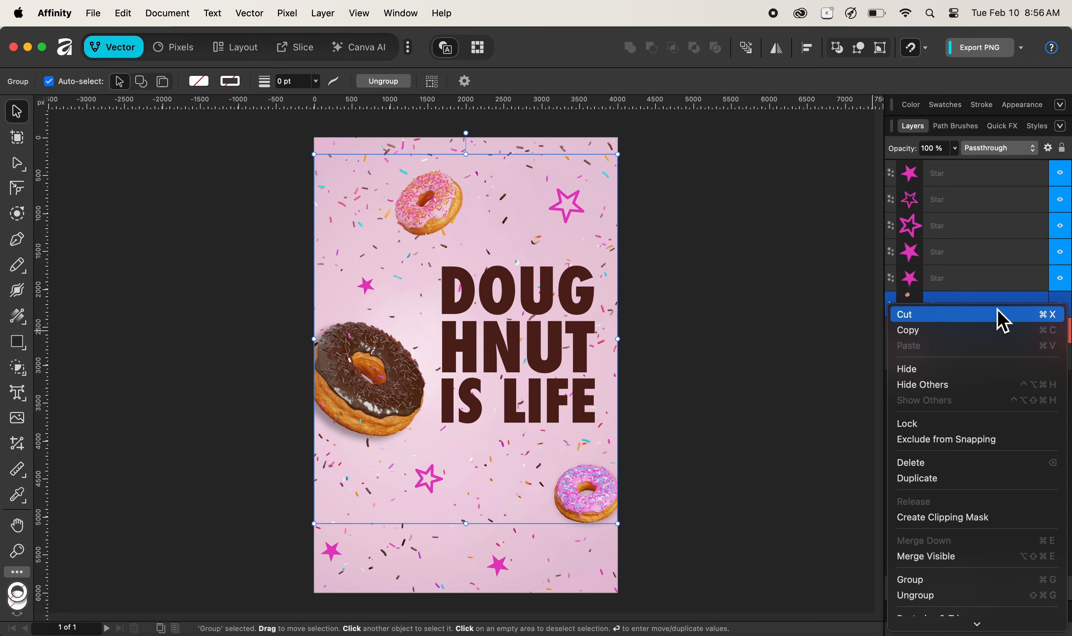
{"action": "scroll", "coordinate": [988, 541], "scroll_direction": "down", "scroll_amount": 5}
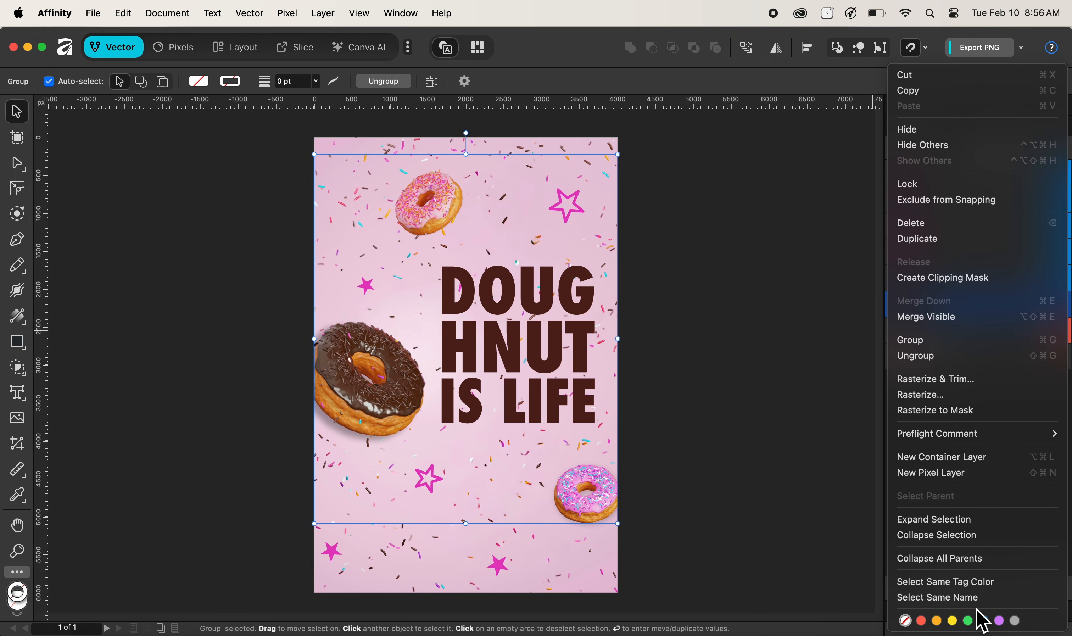
{"action": "left_click", "coordinate": [968, 620]}
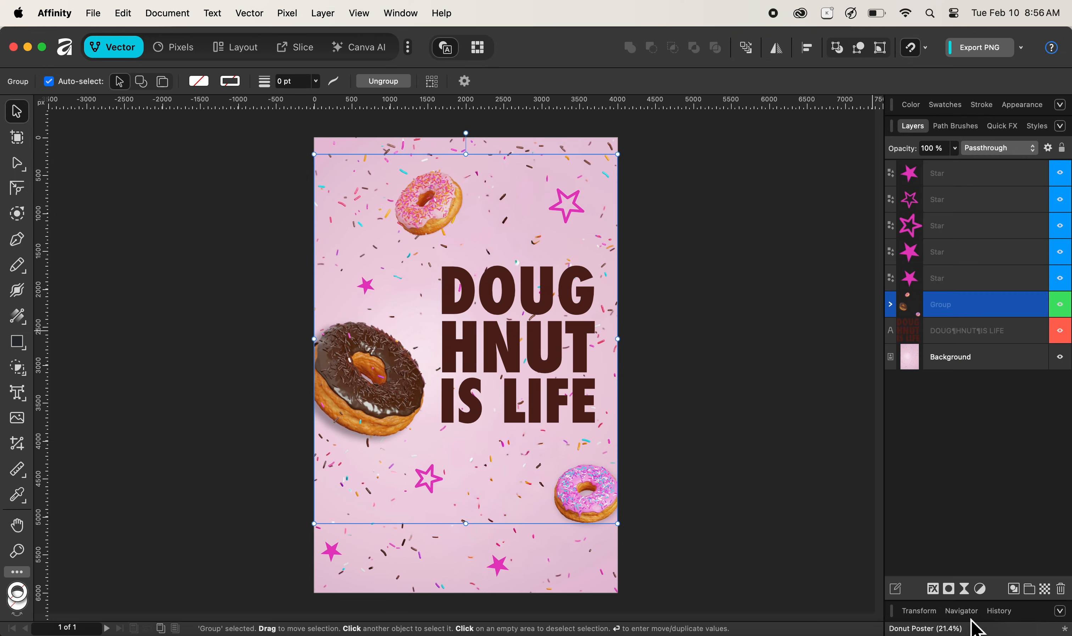
{"action": "left_click", "coordinate": [892, 304]}
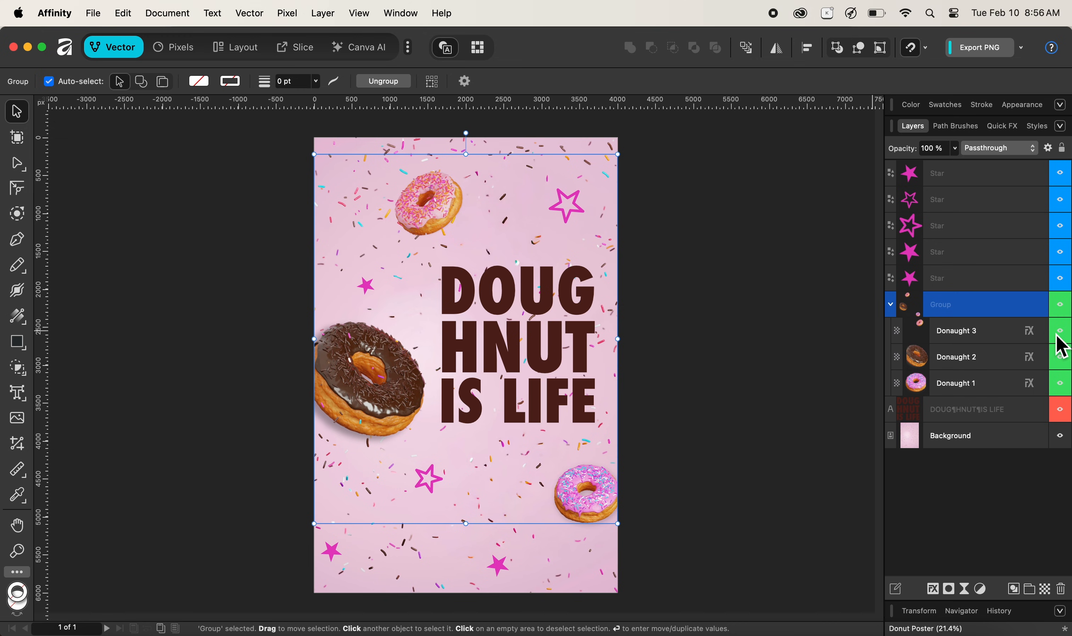
{"action": "left_click", "coordinate": [977, 335]}
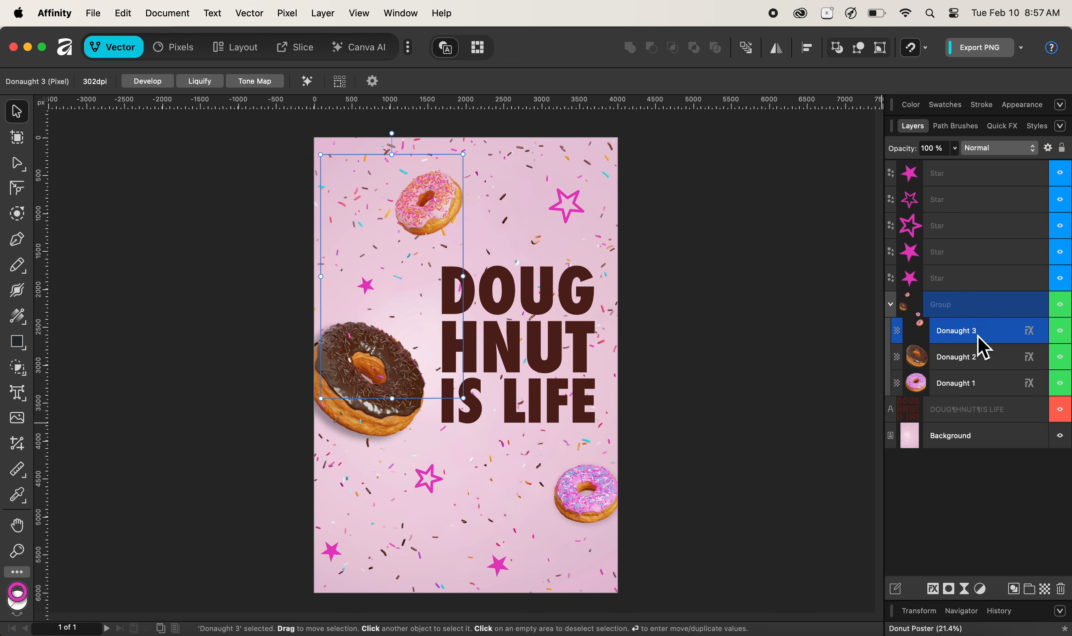
Move the lowest filled Star layer directly above the Background layer and the larger outlined Star layer below the Background
{"action": "left_click", "coordinate": [969, 280]}
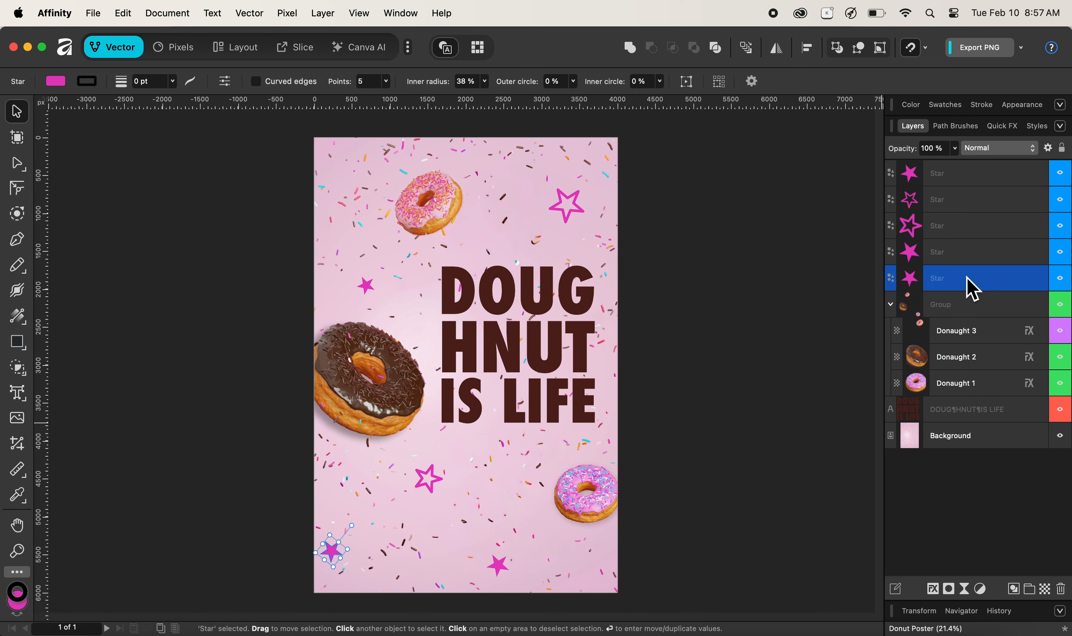
{"action": "left_click_drag", "start_coordinate": [969, 279], "coordinate": [975, 427]}
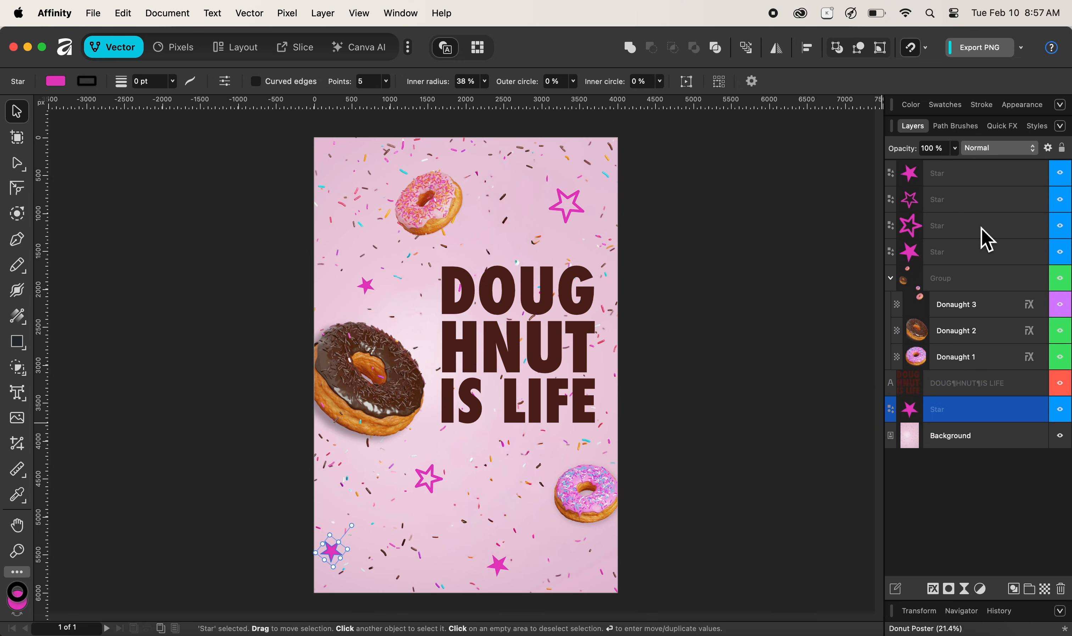
{"action": "left_click_drag", "start_coordinate": [976, 237], "coordinate": [974, 454]}
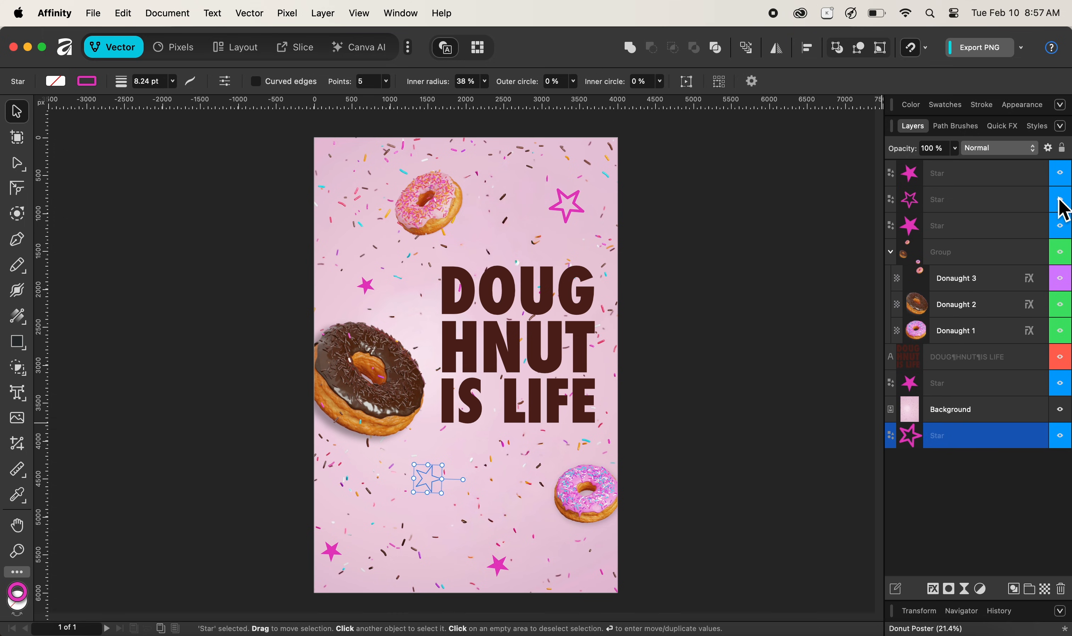
Select every layer sharing the blue tag color of the remaining outlined Star layer near the top of the stack
{"action": "right_click", "coordinate": [997, 213]}
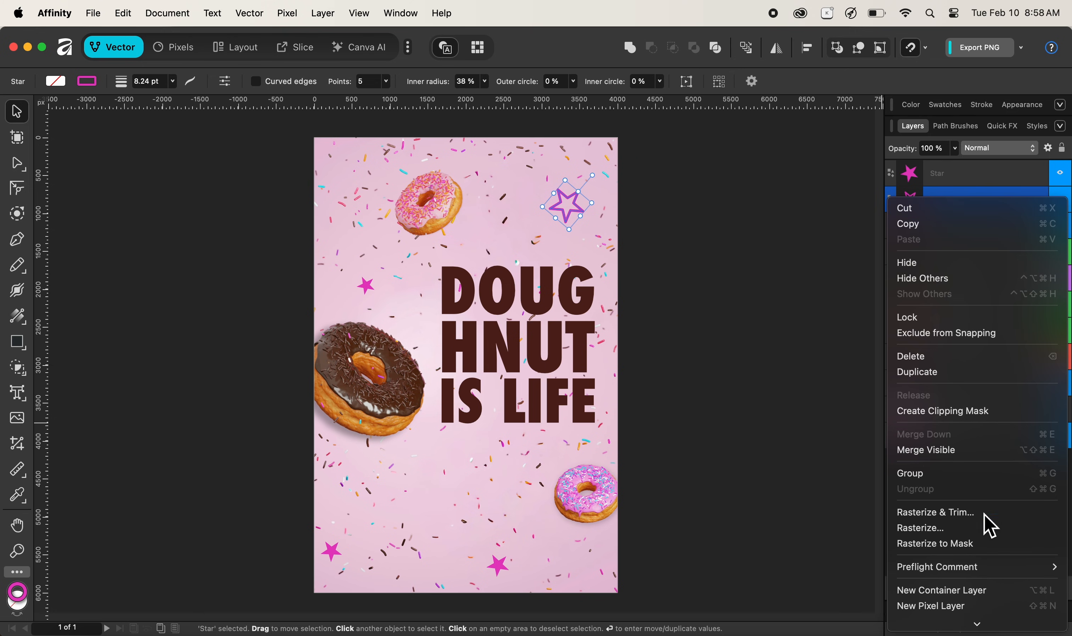
{"action": "mouse_move", "coordinate": [979, 626]}
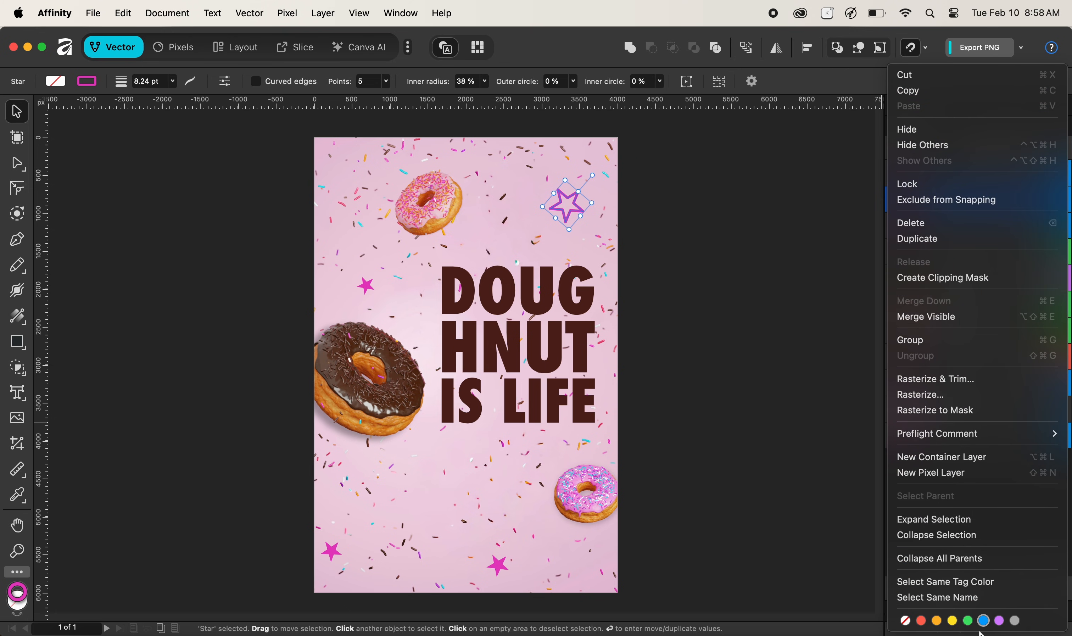
{"action": "left_click", "coordinate": [986, 587]}
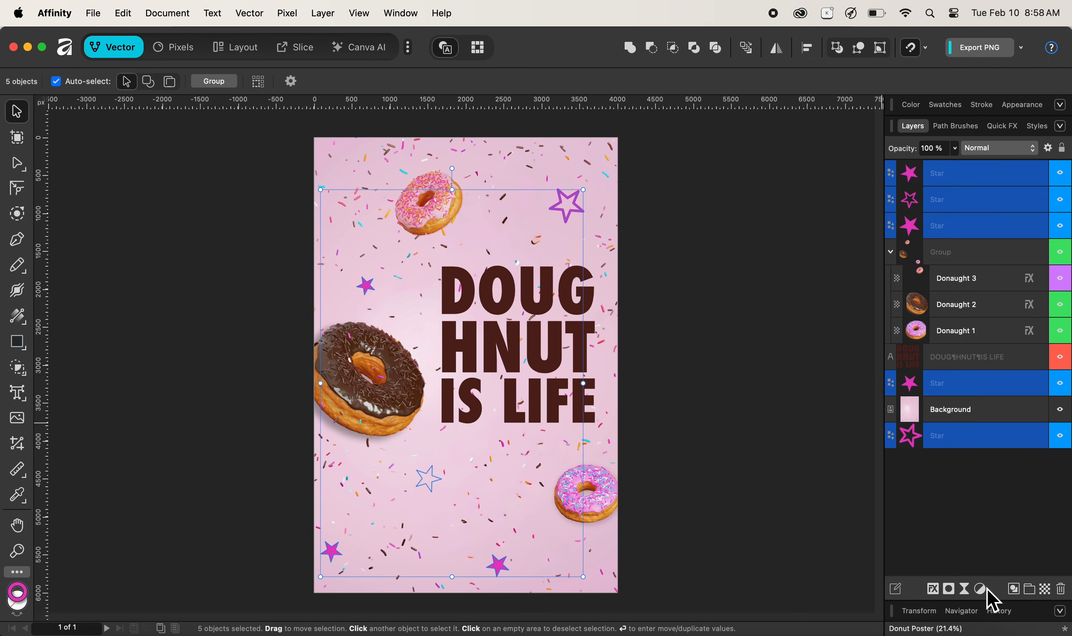